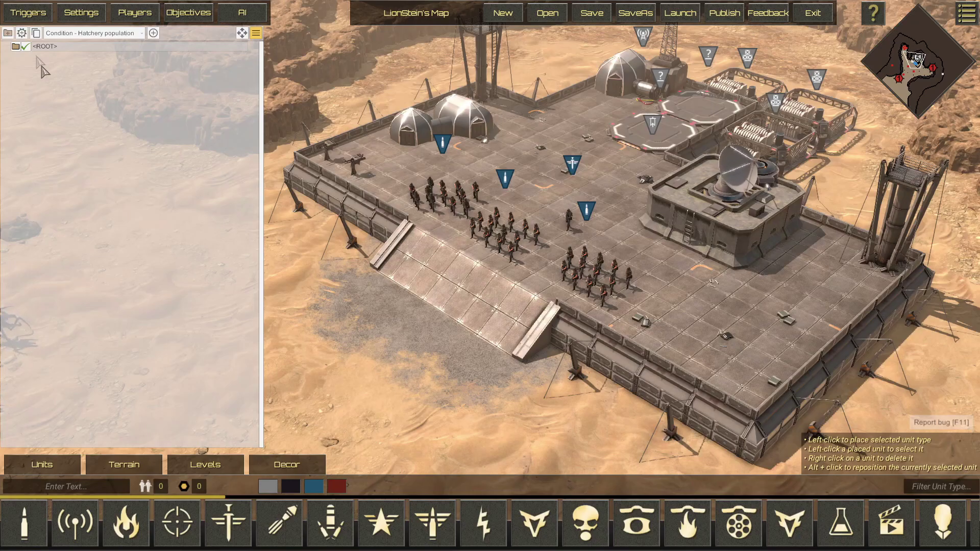
# Create a new trigger with a Camera focus effect and target the gravel in front of the ramp, at about (250.8, 221.6).
pyautogui.click(22, 33)
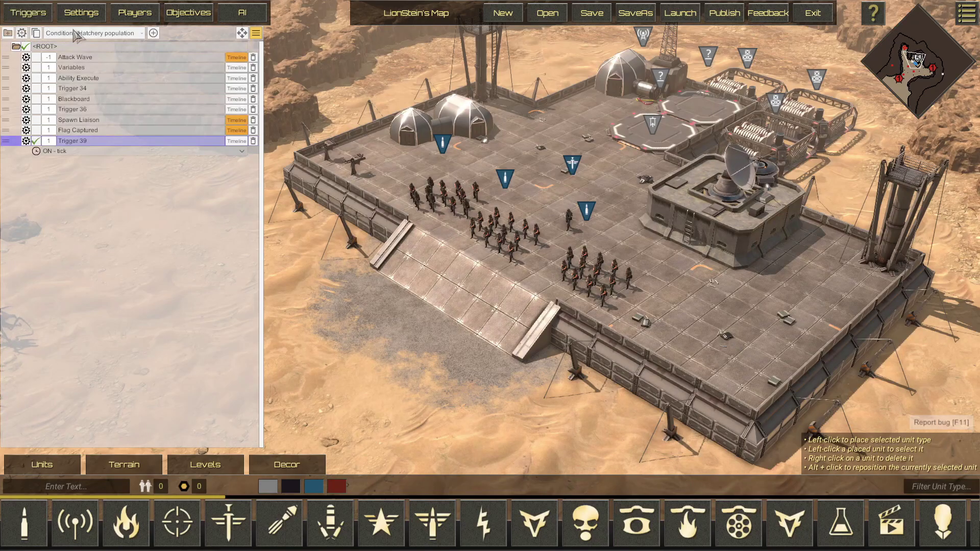
pyautogui.click(97, 33)
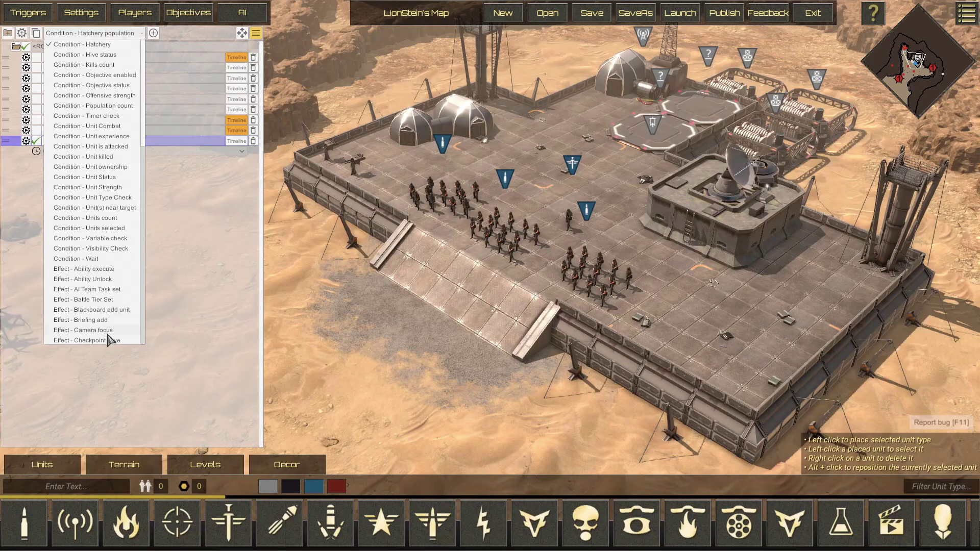
pyautogui.click(108, 330)
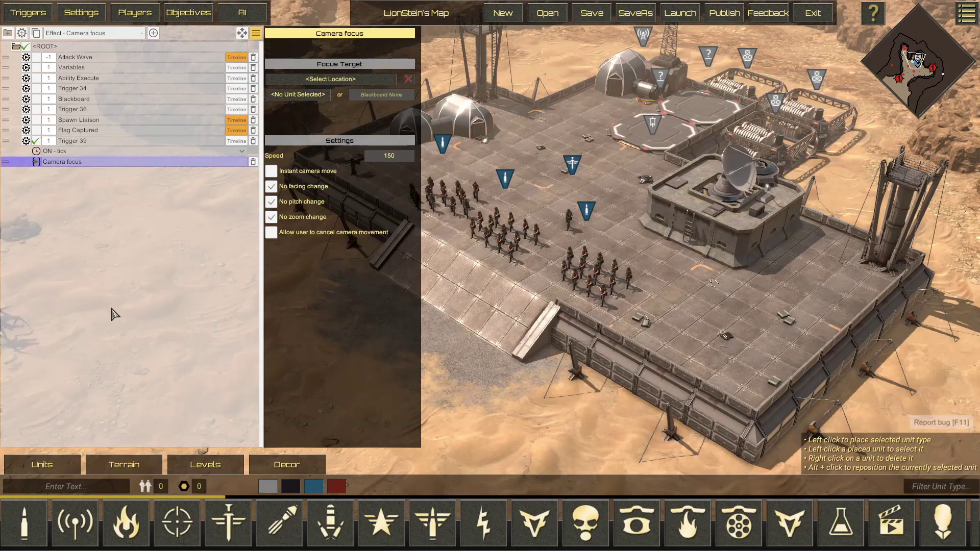
pyautogui.moveTo(456, 290); pyautogui.dragTo(626, 250, button='middle')
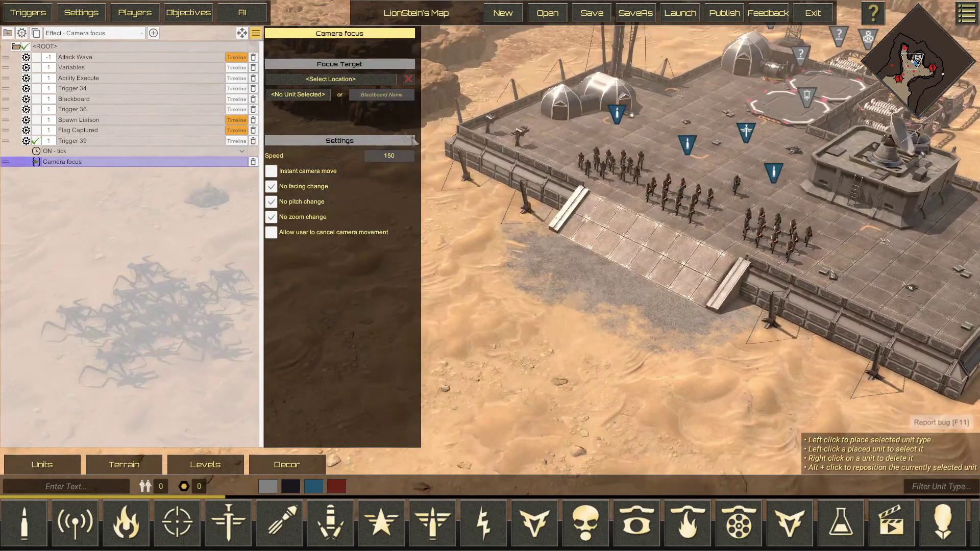
pyautogui.click(333, 79)
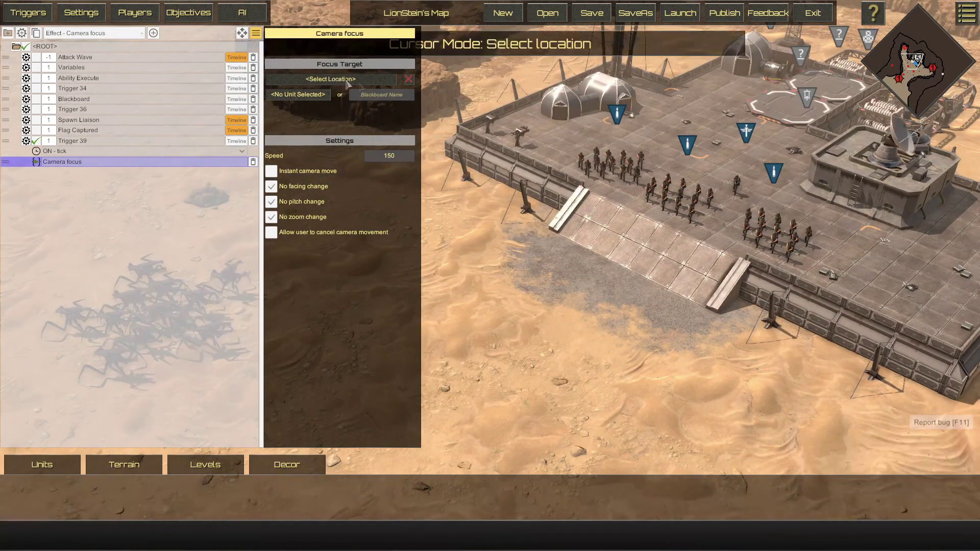
pyautogui.click(597, 278)
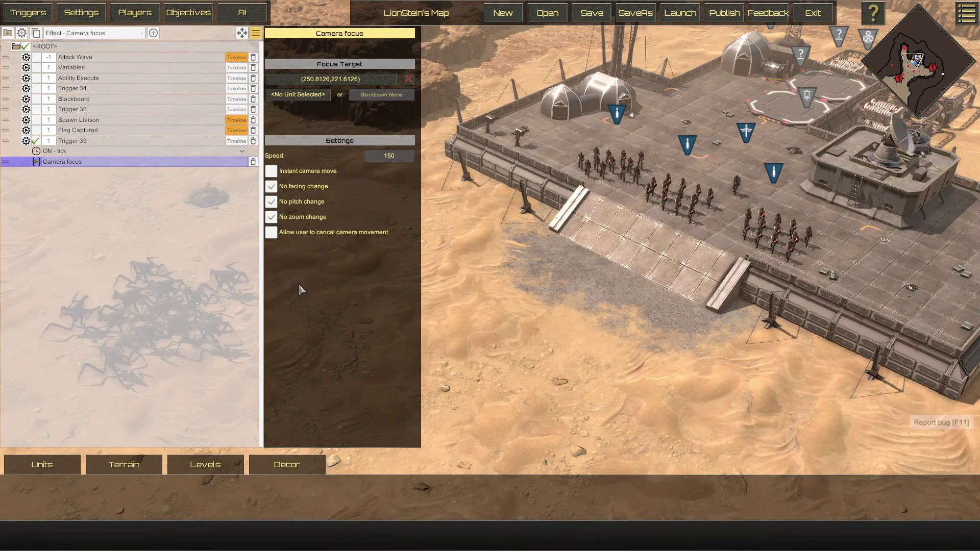
# Leave instant camera move off and set the camera focus speed to 0.
pyautogui.click(295, 172)
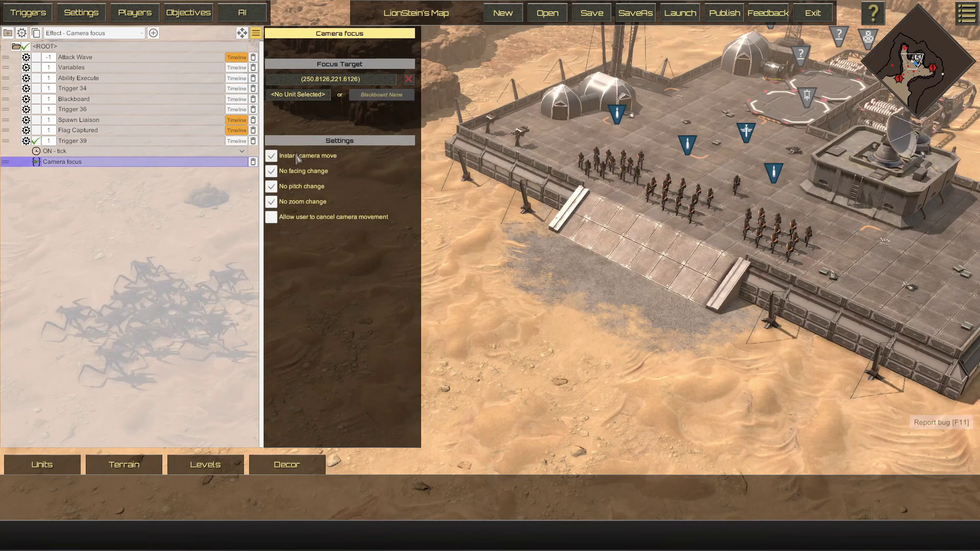
pyautogui.click(295, 155)
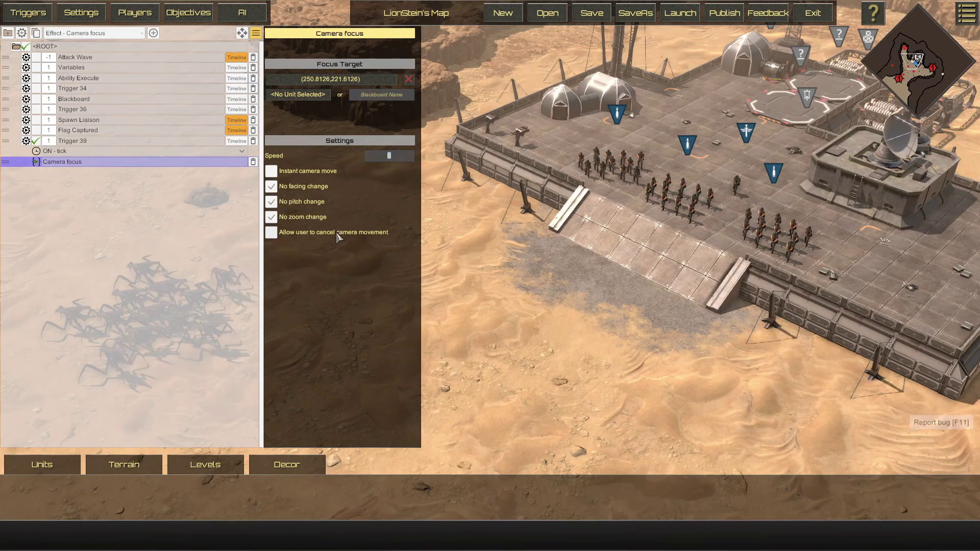
pyautogui.click(362, 307)
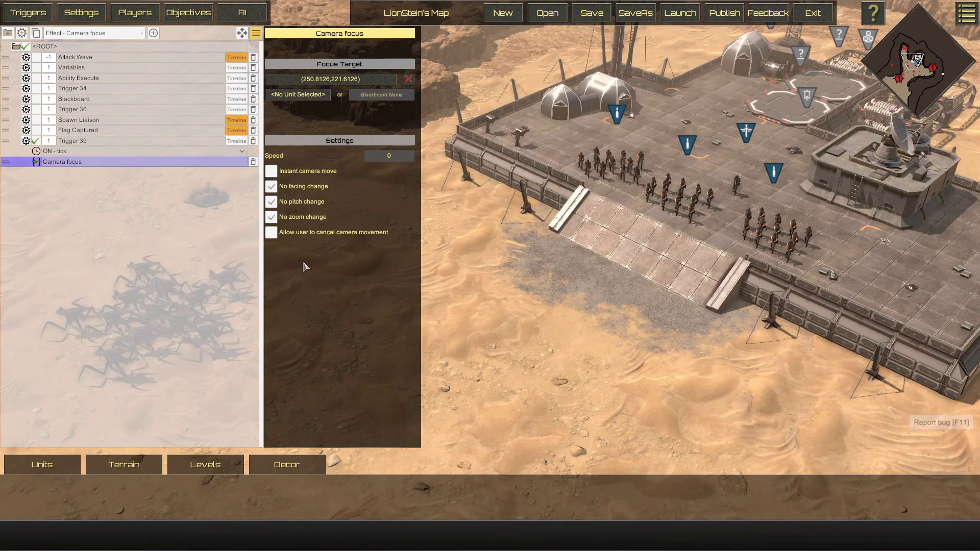
# Set the new trigger's event to ON - init.
pyautogui.click(107, 151)
pyautogui.click(242, 151)
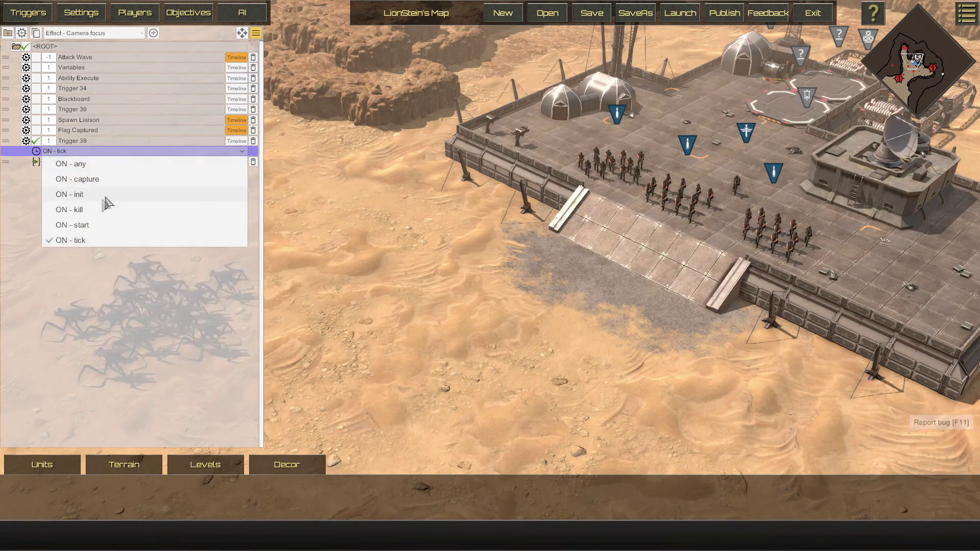
pyautogui.click(87, 196)
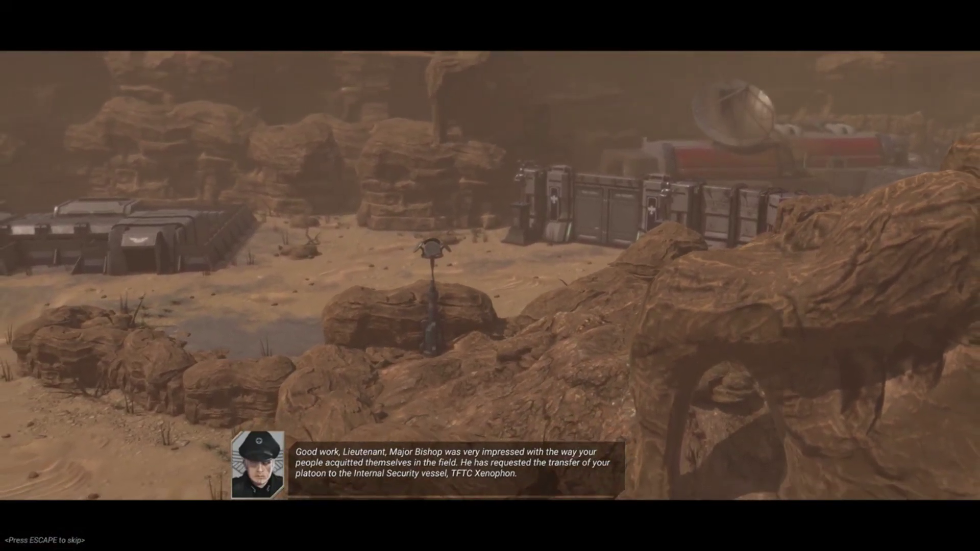
pyautogui.press('Escape')
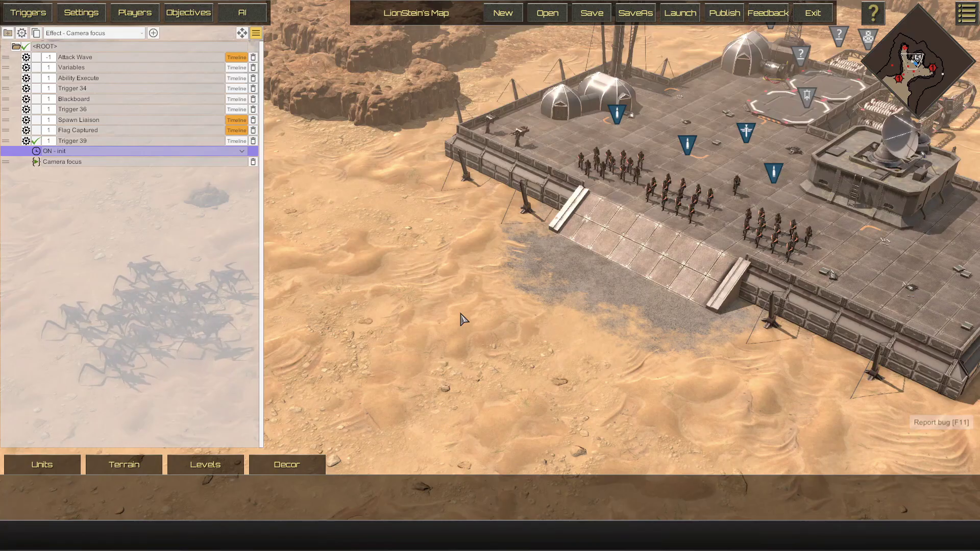
# Disable the no facing, no pitch and no zoom change options of the Camera focus effect.
pyautogui.click(214, 164)
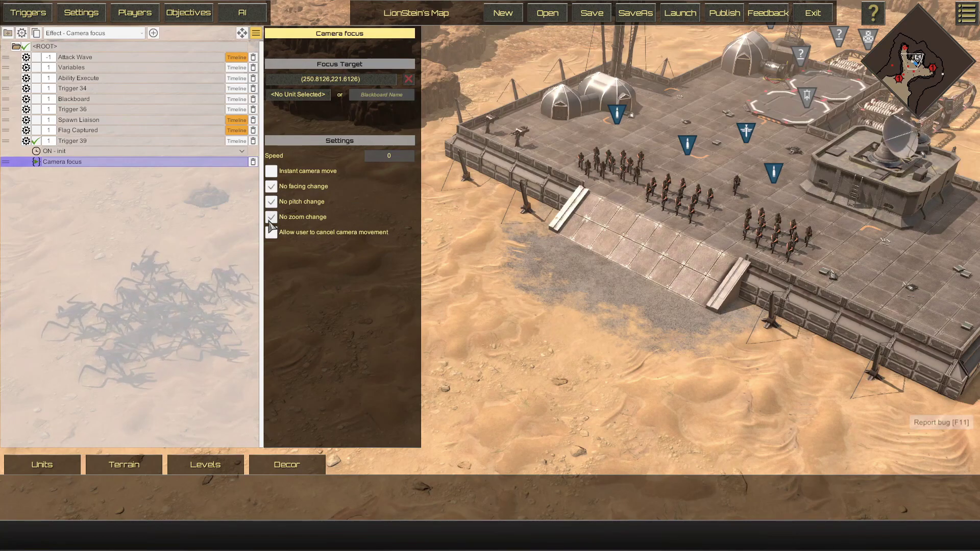
pyautogui.click(272, 188)
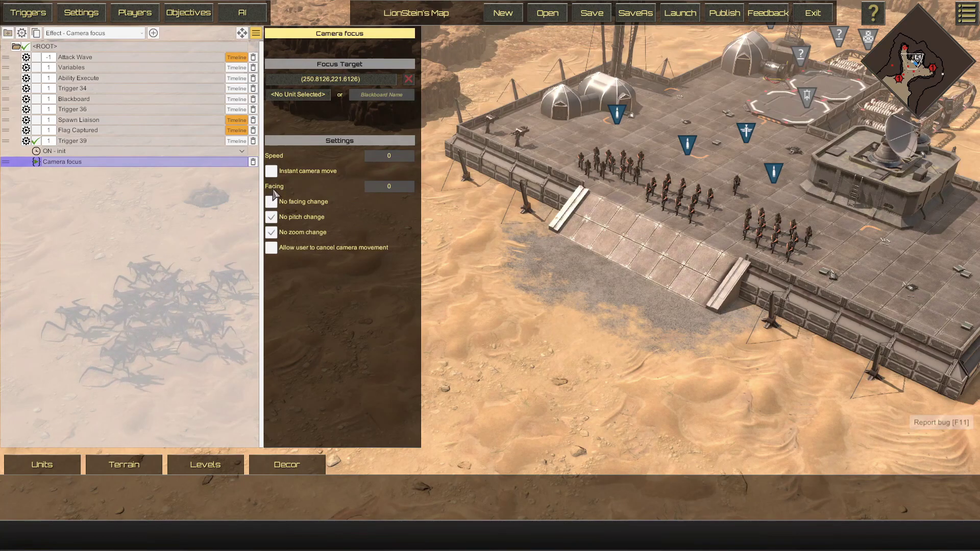
pyautogui.click(271, 217)
pyautogui.click(268, 250)
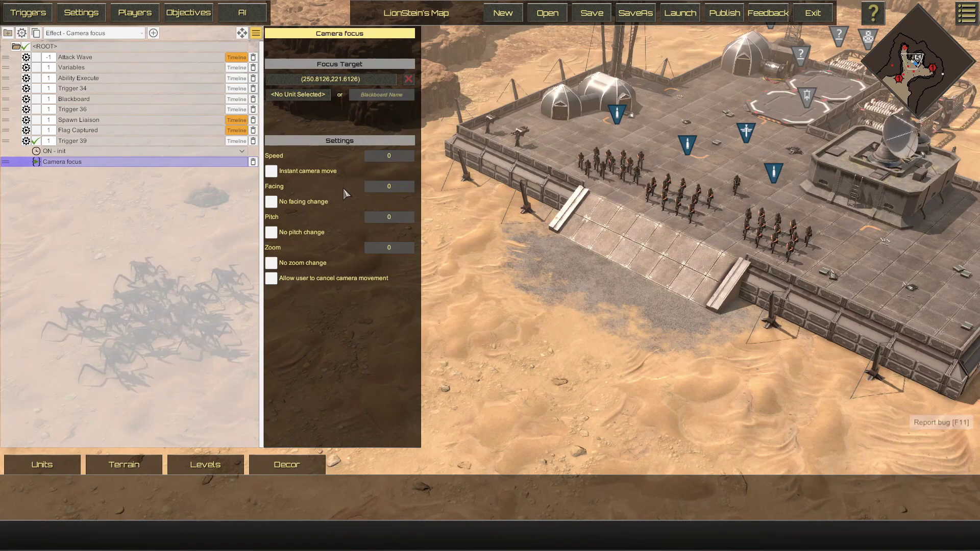
pyautogui.click(81, 12)
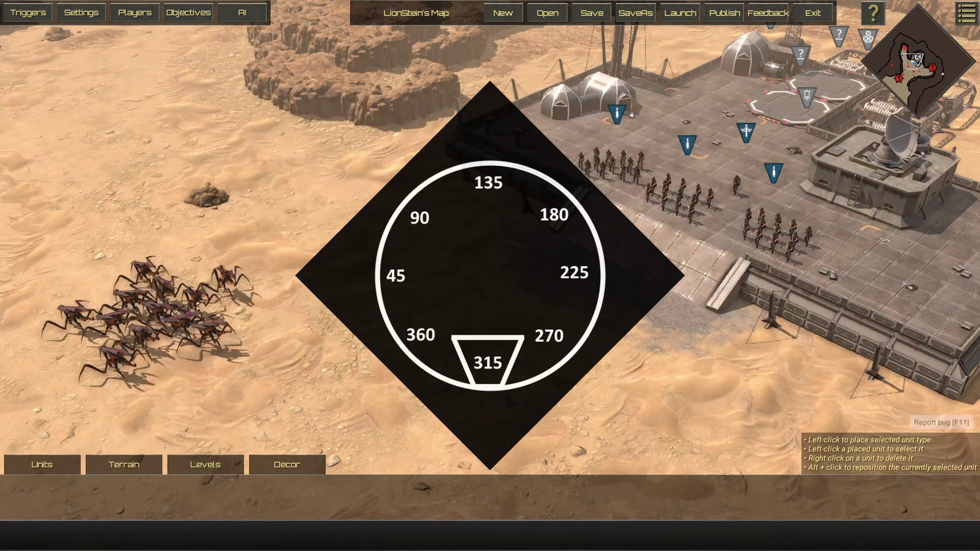
pyautogui.click(28, 12)
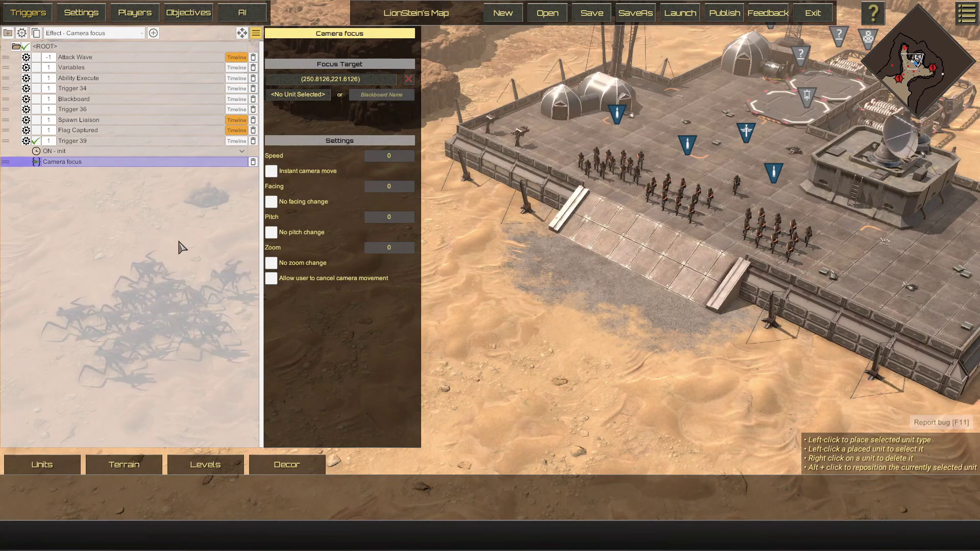
pyautogui.click(378, 221)
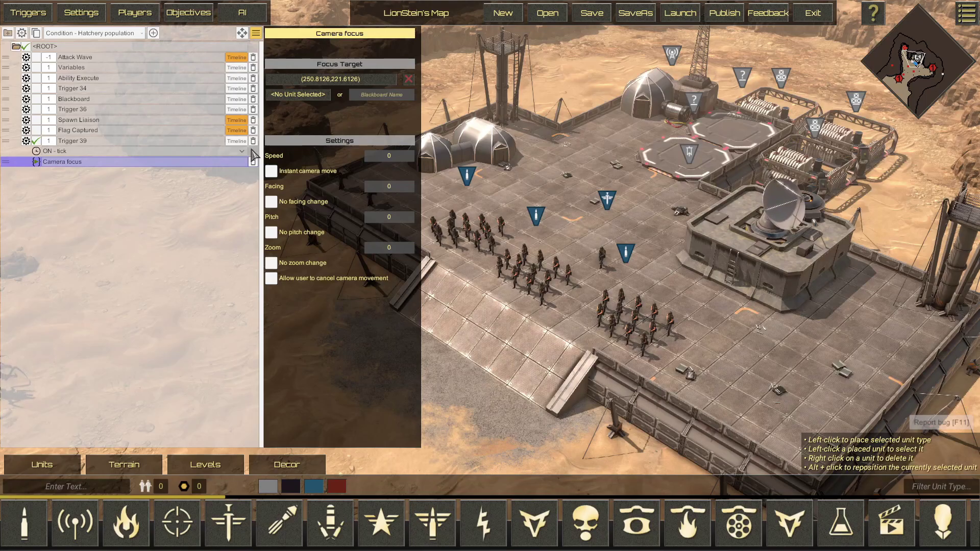
# Enable instant camera move and retarget the camera focus to the sand beyond the ramp's gravel, at about (250.9, 215.2).
pyautogui.click(270, 173)
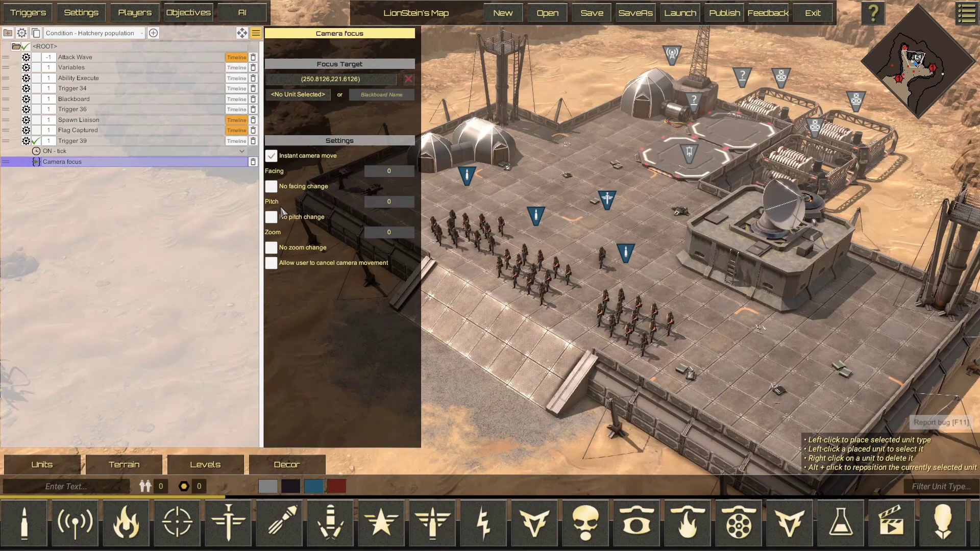
pyautogui.click(331, 81)
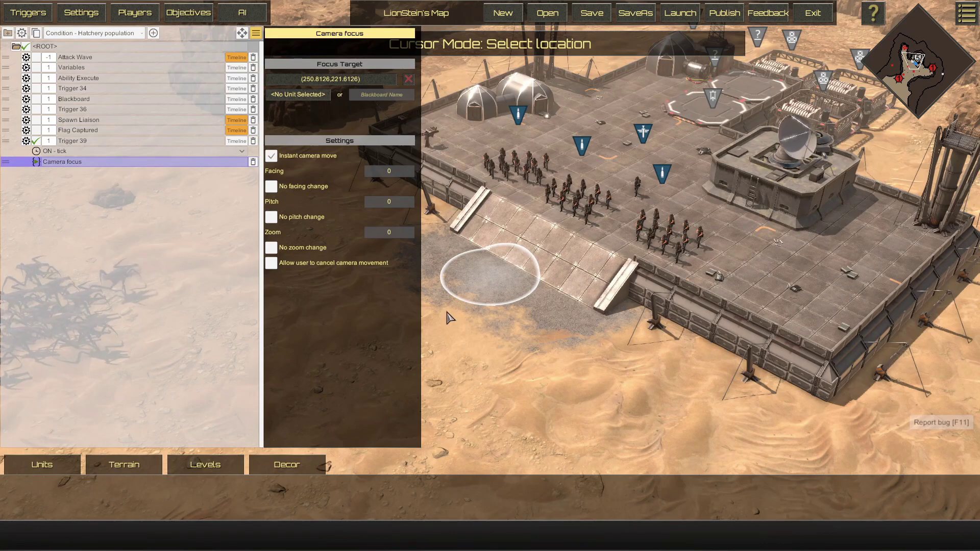
pyautogui.click(431, 310)
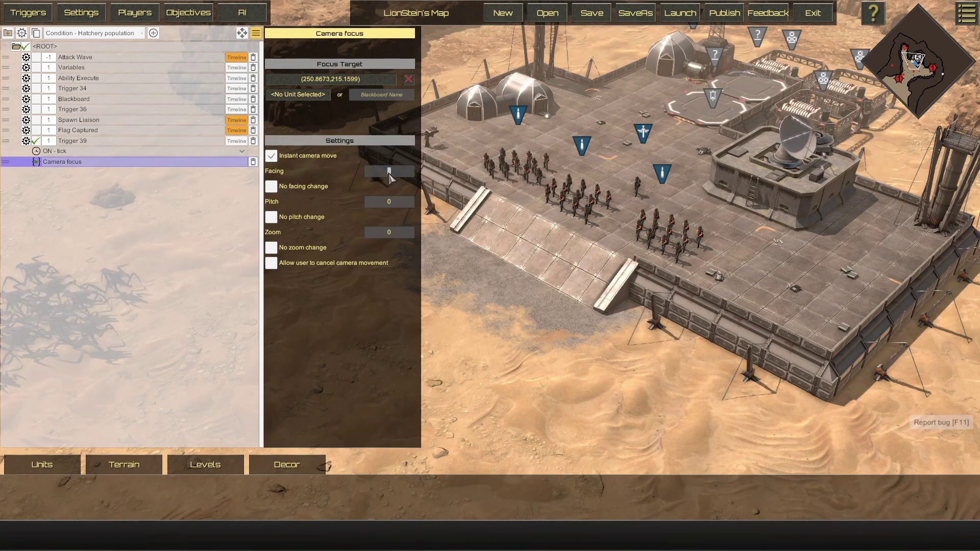
# Set the camera focus to facing 360, pitch 10 and zoom 30, and set the trigger's event to ON - init.
pyautogui.write('360')
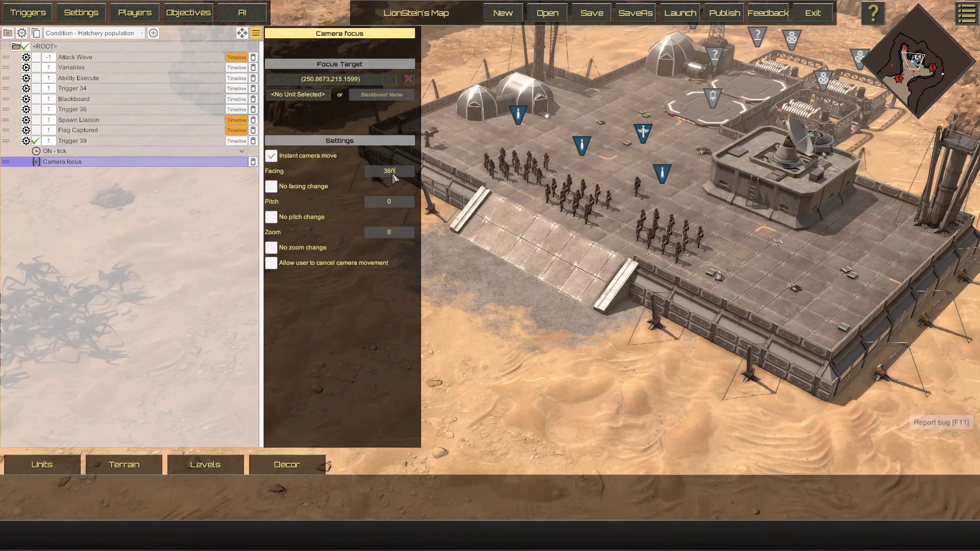
pyautogui.click(391, 203)
pyautogui.write('10')
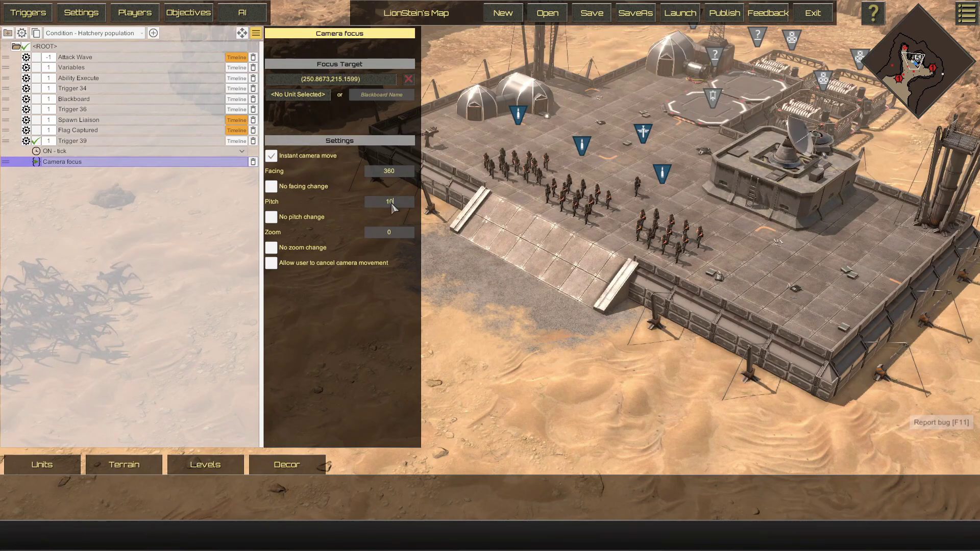
pyautogui.click(390, 232)
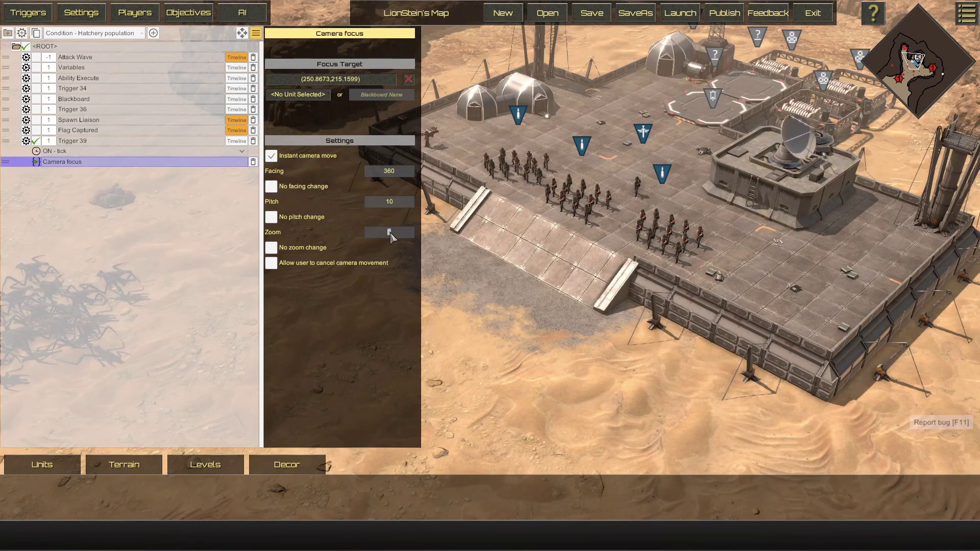
pyautogui.write('30')
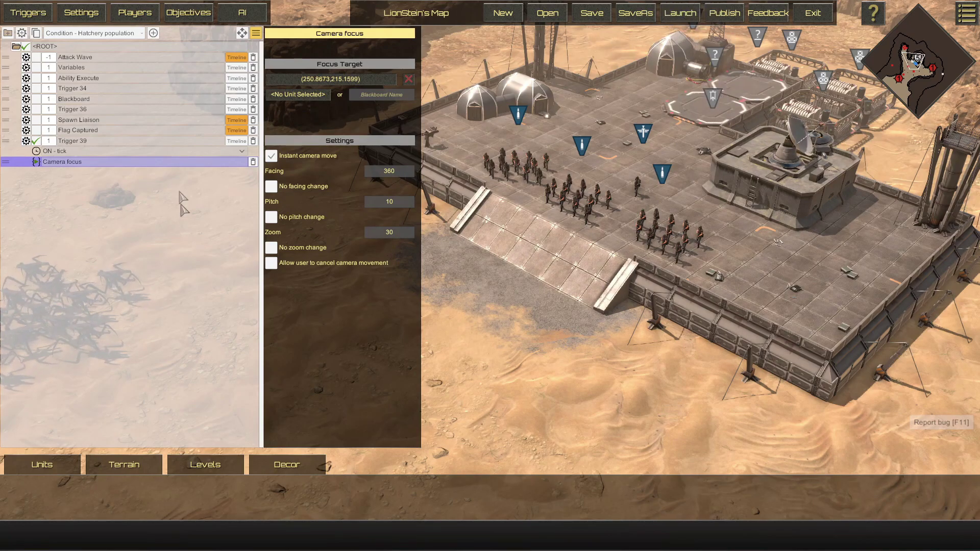
pyautogui.click(243, 152)
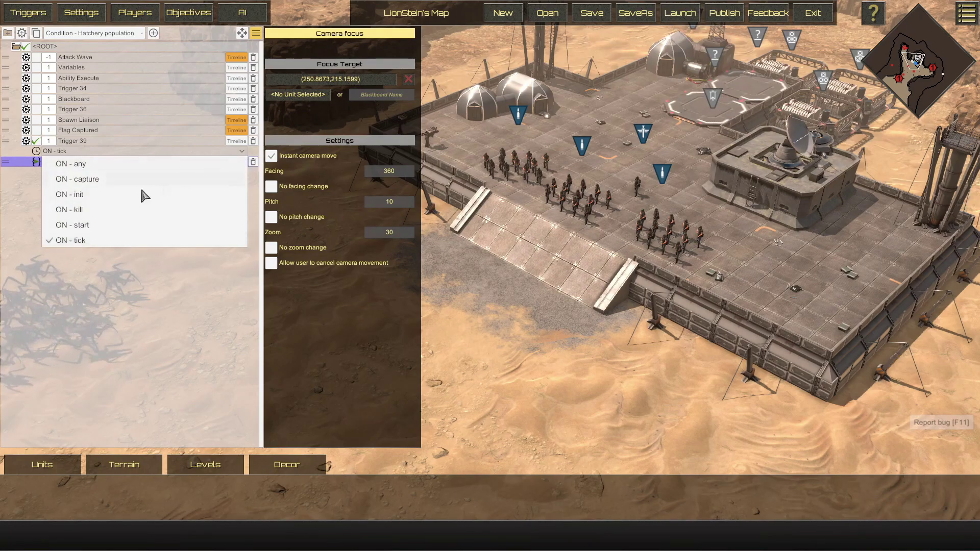
pyautogui.click(98, 206)
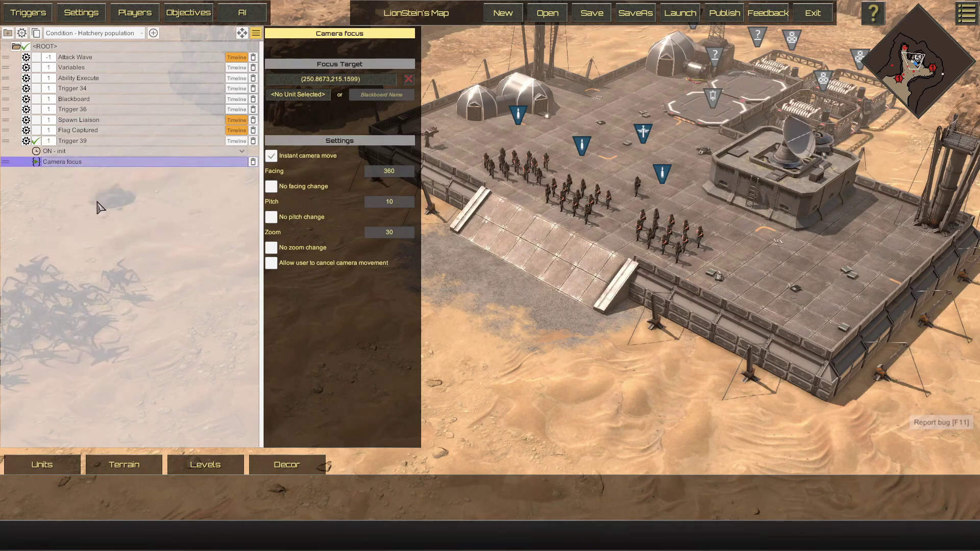
# Launch the map to check the opening camera view, and return to the scenario editor.
pyautogui.click(673, 18)
pyautogui.click(412, 320)
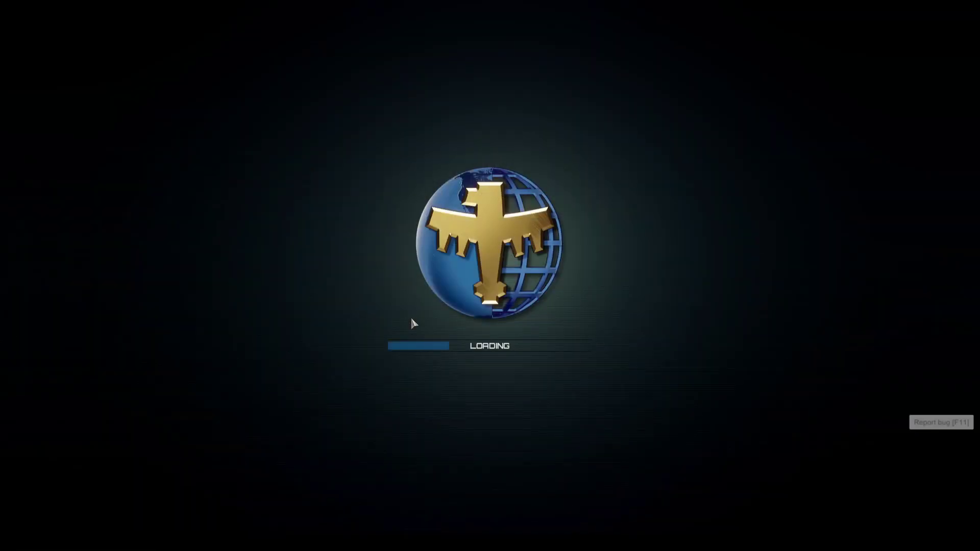
pyautogui.click(814, 118)
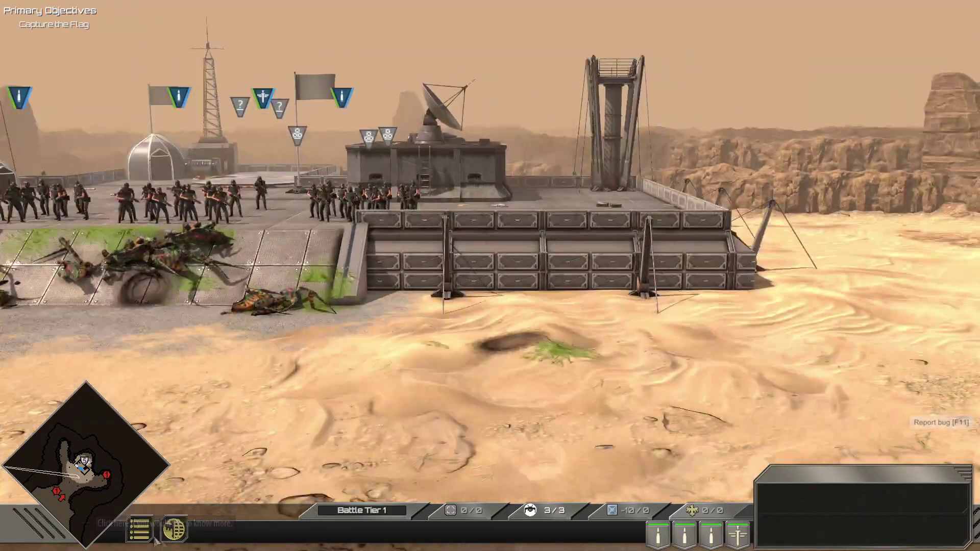
pyautogui.press('Escape')
pyautogui.click(429, 382)
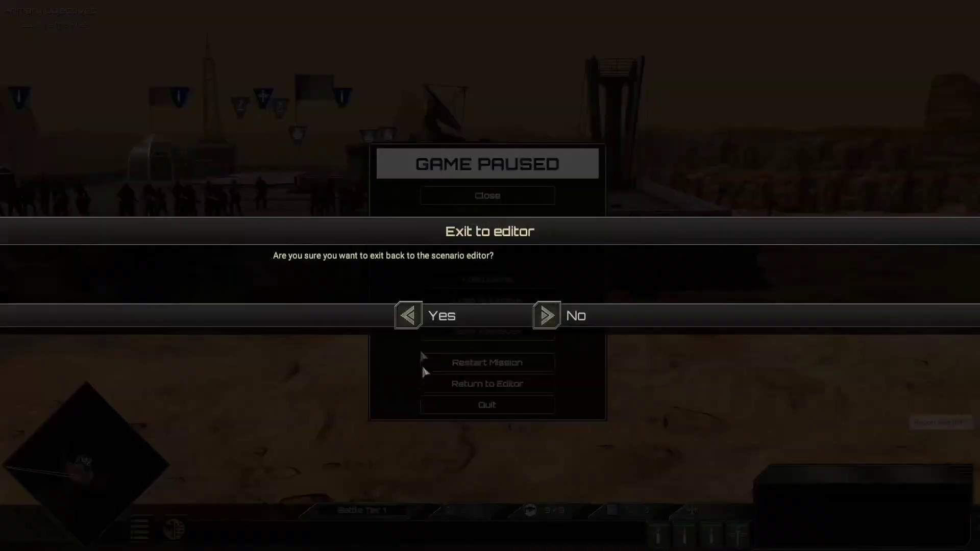
pyautogui.click(418, 314)
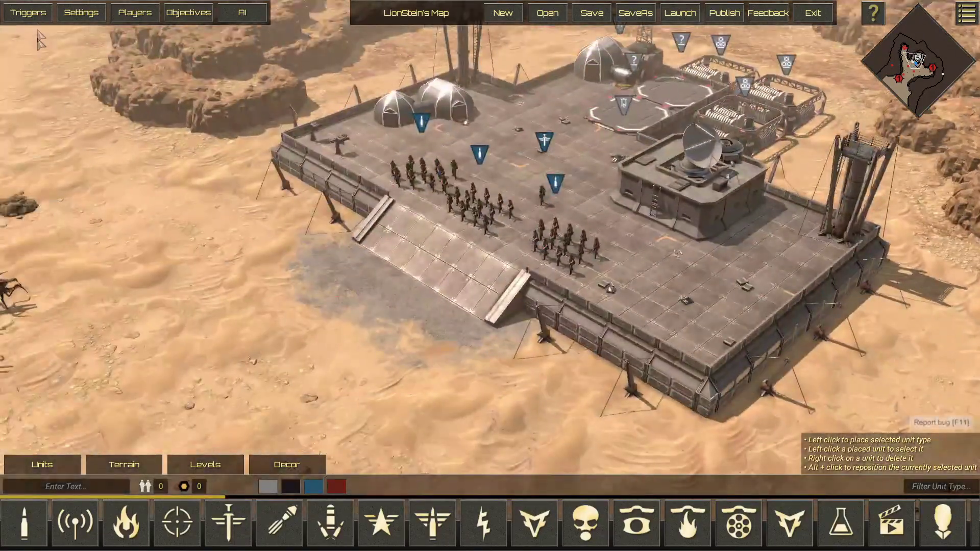
# Duplicate the Camera focus effect in Trigger 39 and set the copy to facing -45, pitch 35 and zoom 70.
pyautogui.click(41, 14)
pyautogui.click(26, 140)
pyautogui.click(63, 142)
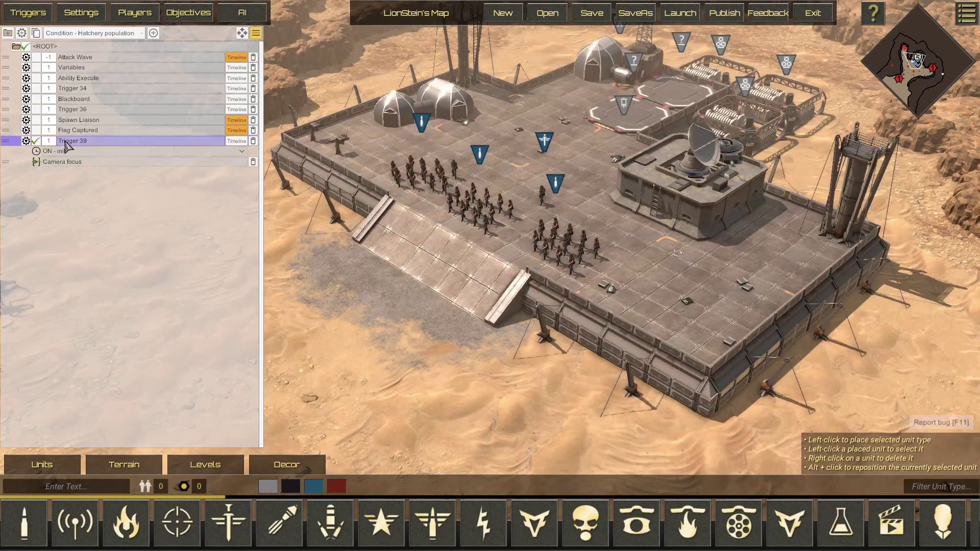
pyautogui.click(73, 162)
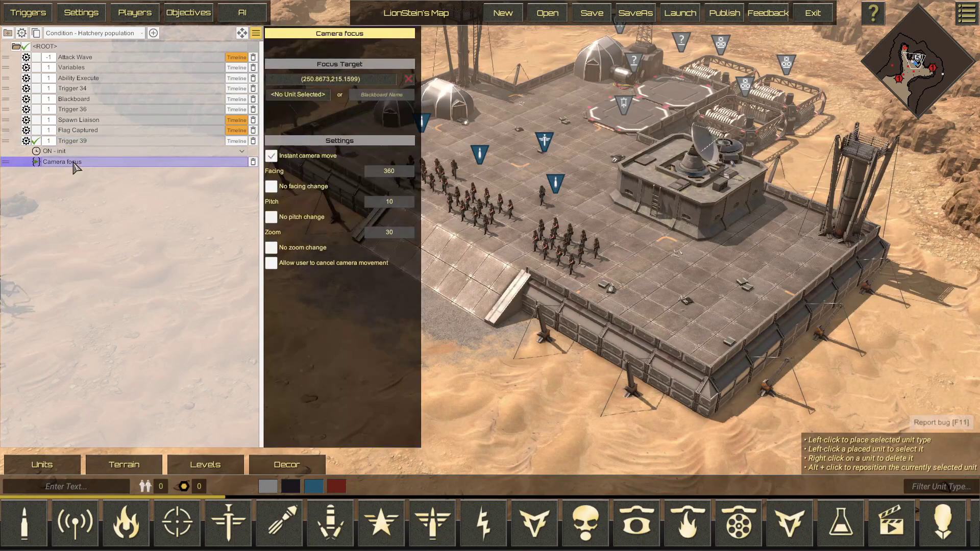
pyautogui.click(36, 34)
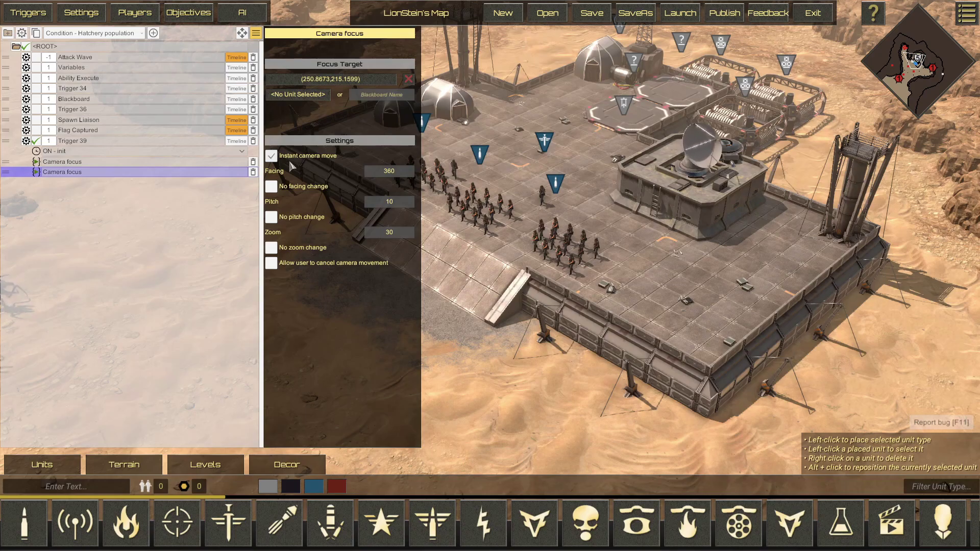
pyautogui.click(396, 172)
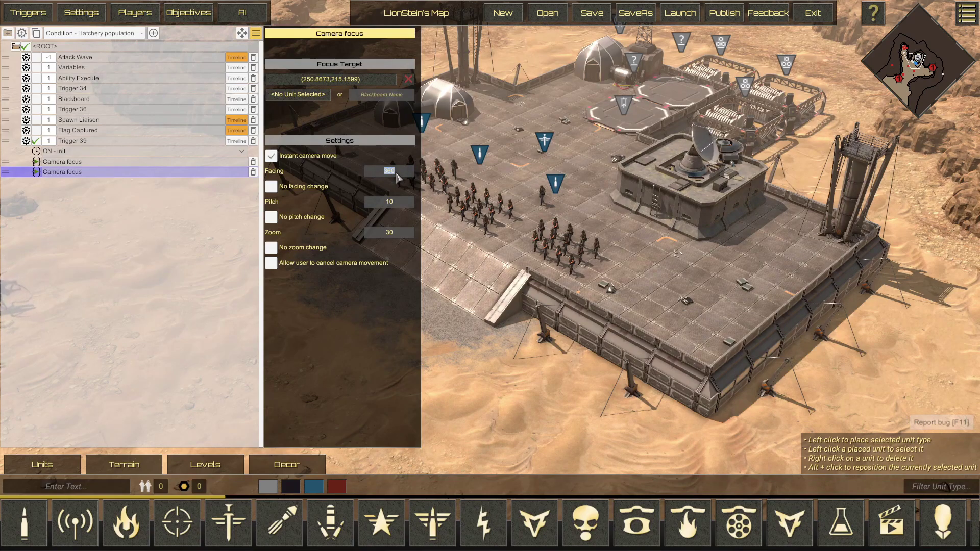
pyautogui.write('-45')
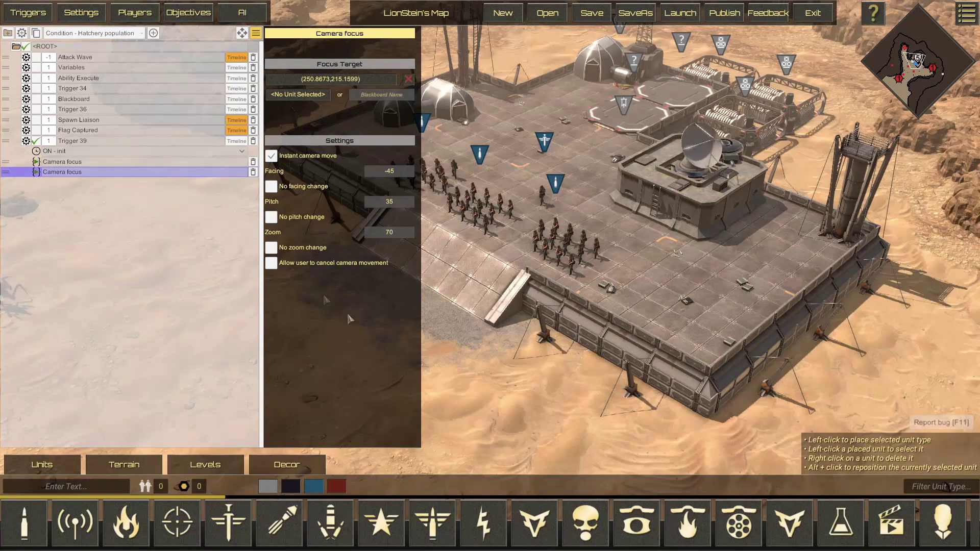
# Enable the timeline on Trigger 39 and place a Unit(s) near target condition between its two Camera focus effects.
pyautogui.moveTo(543, 304); pyautogui.dragTo(646, 236, button='middle')
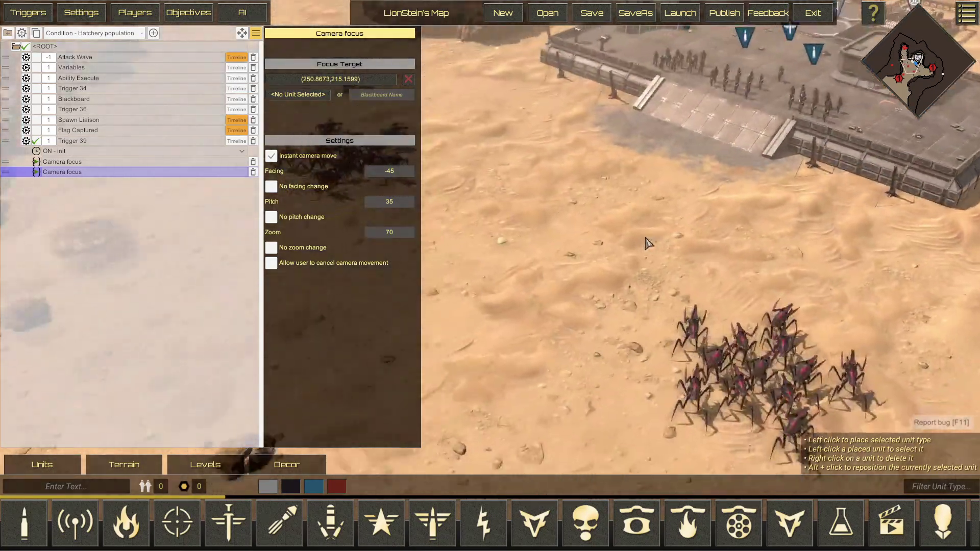
pyautogui.click(236, 141)
pyautogui.click(102, 33)
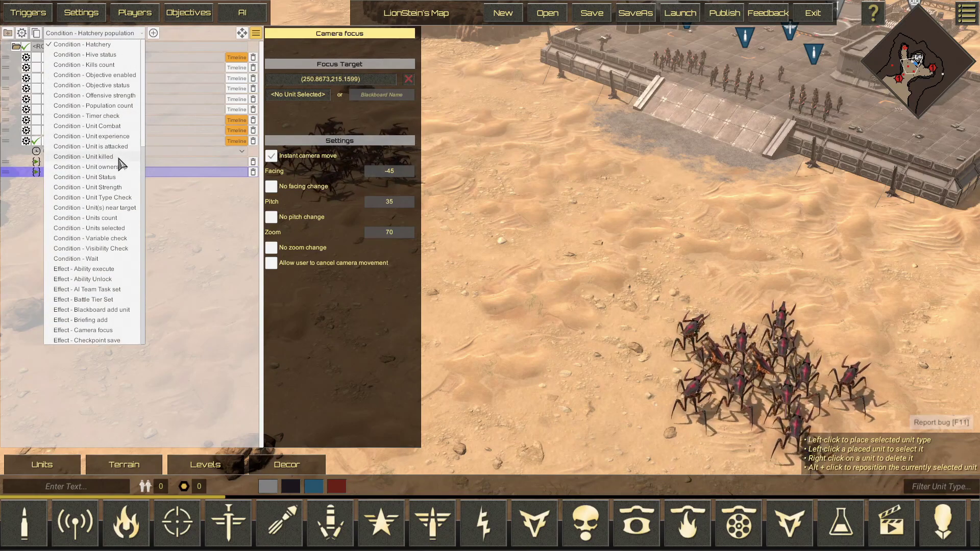
pyautogui.click(125, 208)
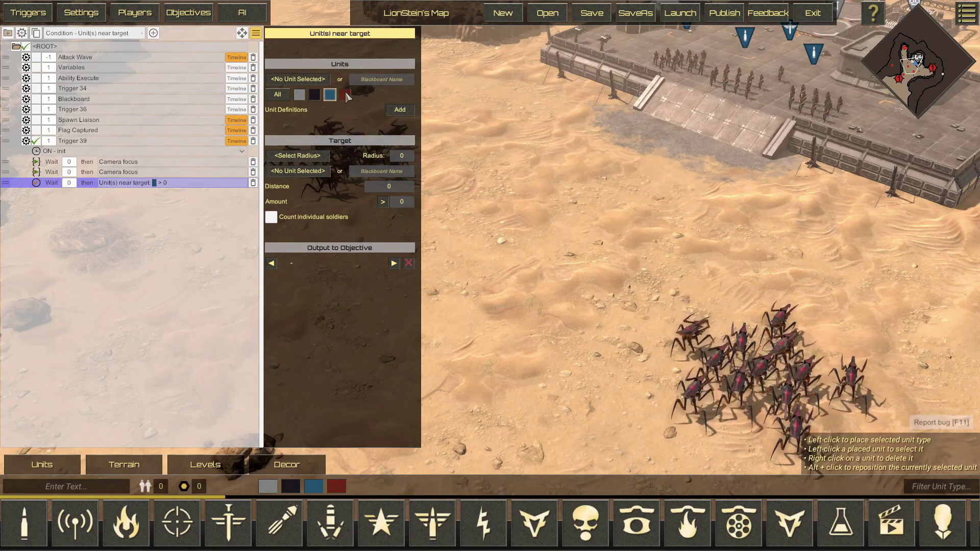
pyautogui.moveTo(5, 183); pyautogui.dragTo(8, 174)
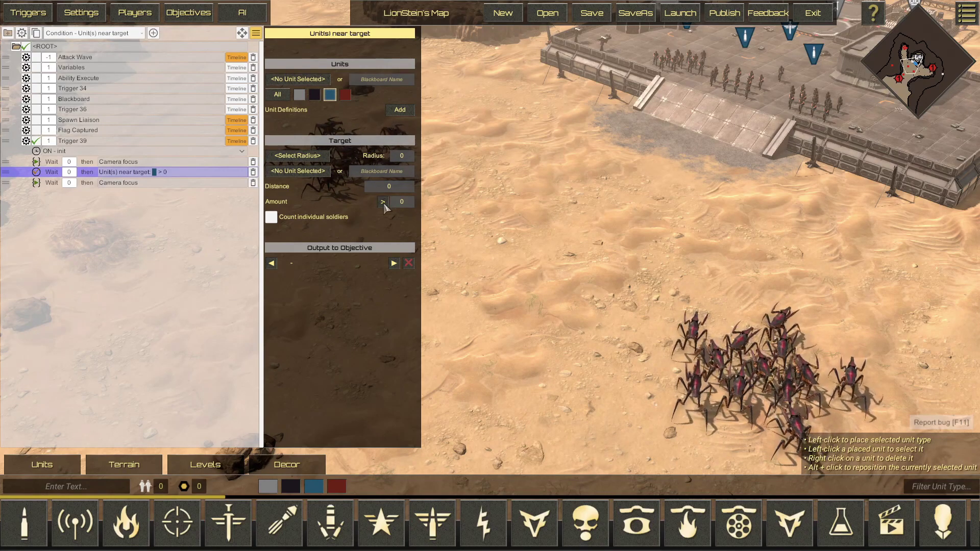
# Define the condition's target area on the sand beyond the ramp, centred at about (254, 213.6) with a radius of about 35.
pyautogui.click(310, 172)
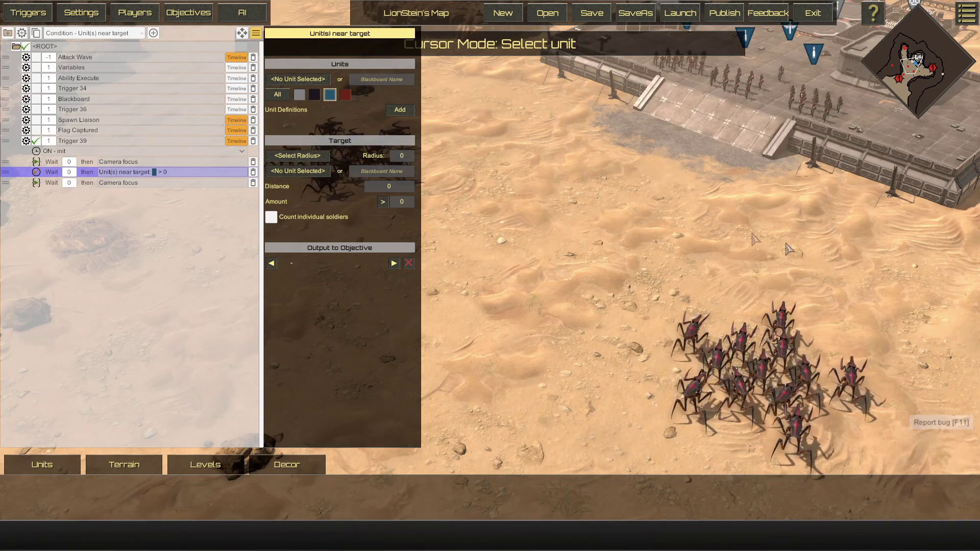
pyautogui.click(307, 155)
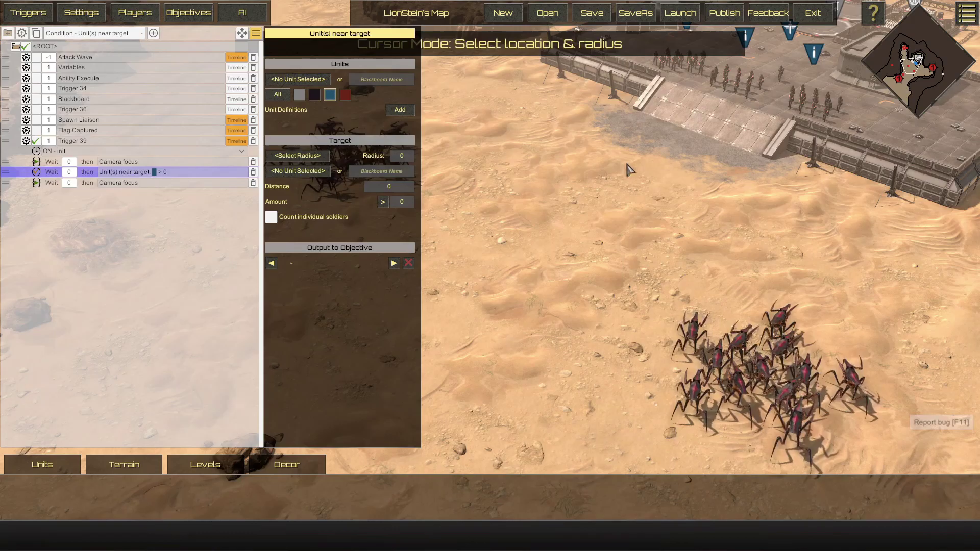
pyautogui.moveTo(660, 178); pyautogui.dragTo(740, 332)
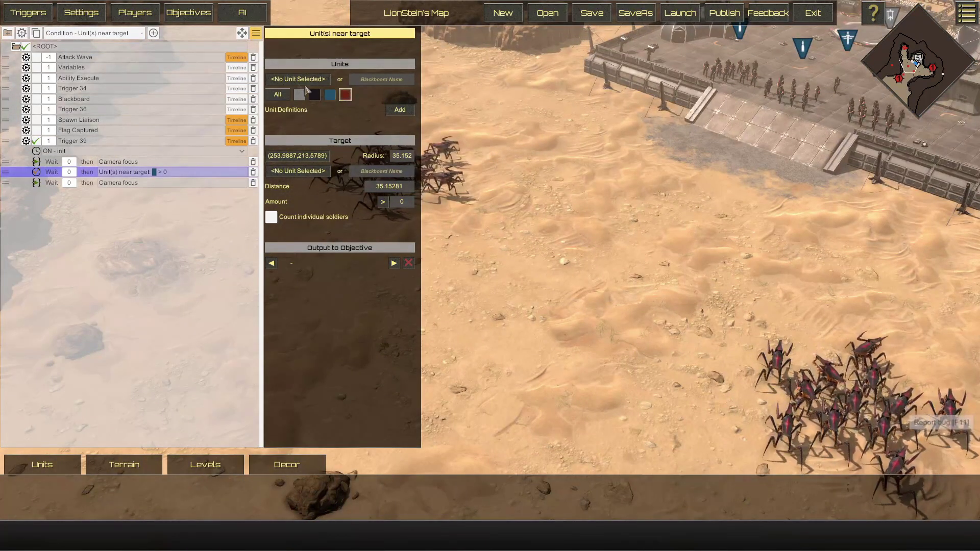
# Restrict the condition's units to the red player and add a unit definition of type Warrior.
pyautogui.click(346, 95)
pyautogui.click(401, 110)
pyautogui.click(354, 125)
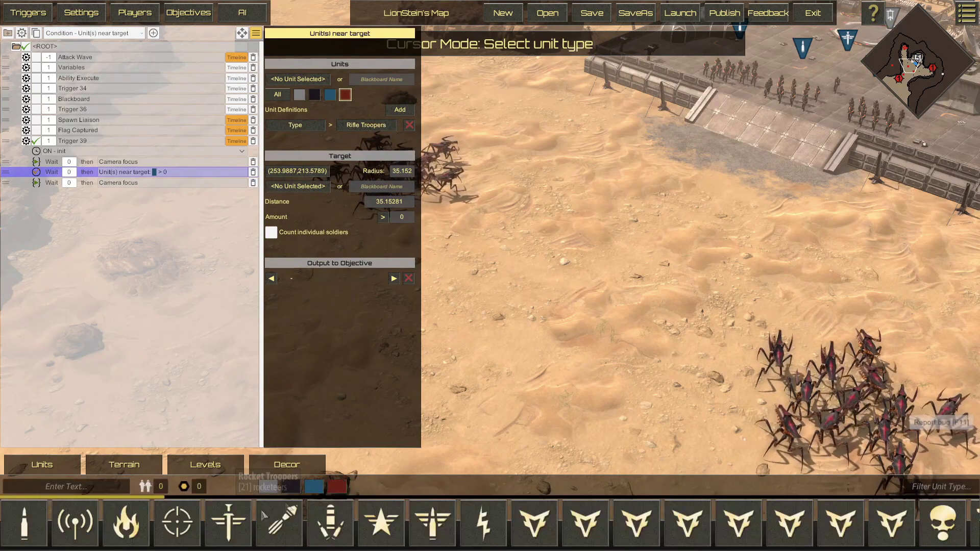
pyautogui.click(168, 520)
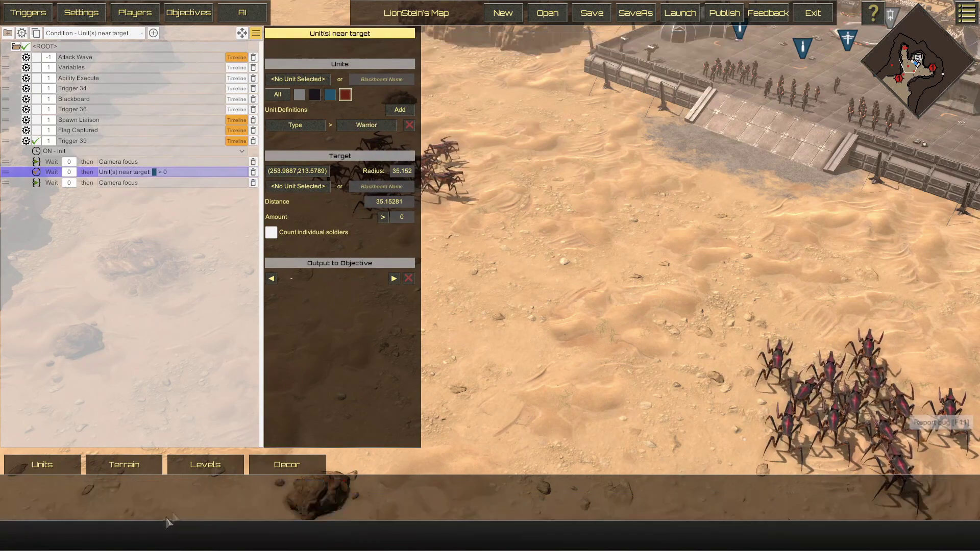
# Set the condition's amount comparison to equal 0.
pyautogui.click(383, 217)
pyautogui.click(383, 217)
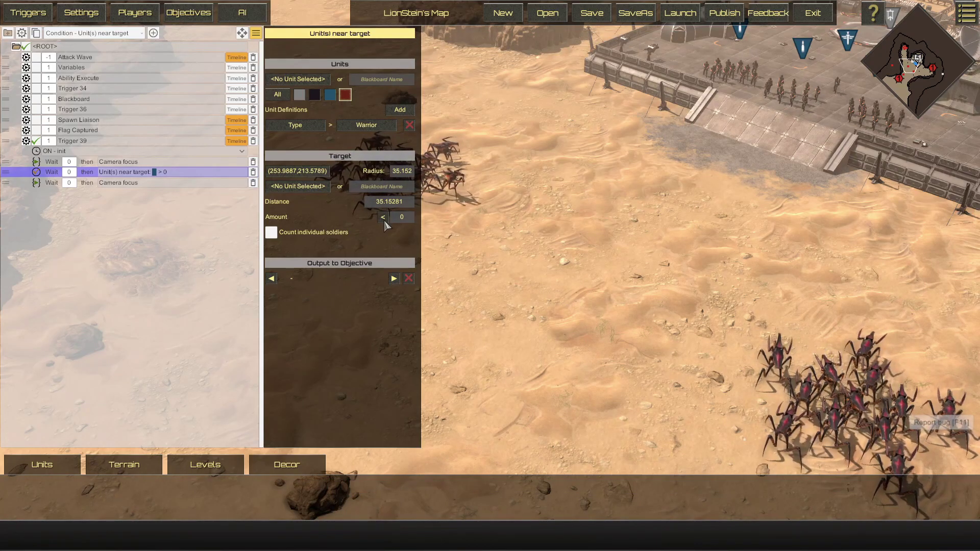
pyautogui.click(383, 217)
pyautogui.click(383, 217)
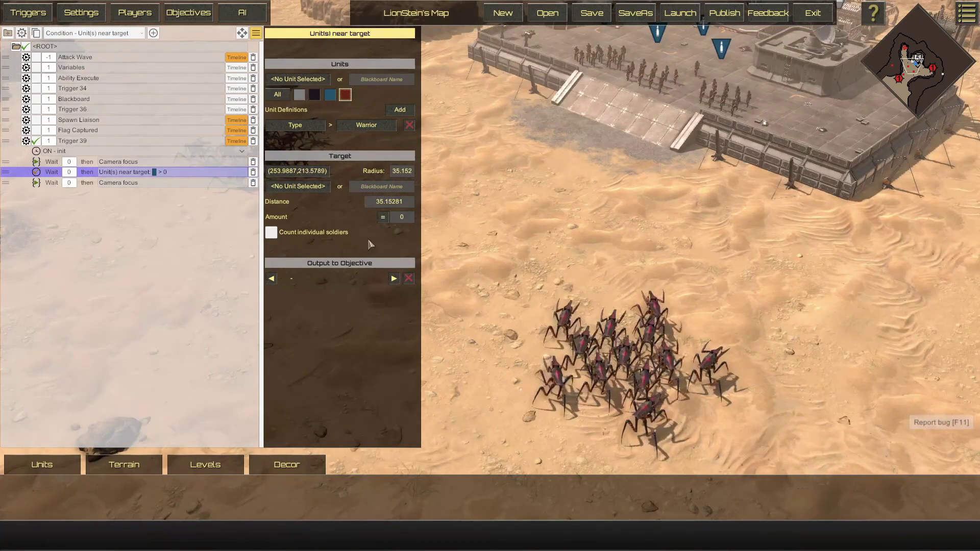
# Save the scenario and launch the map to test the camera trigger in game.
pyautogui.click(592, 13)
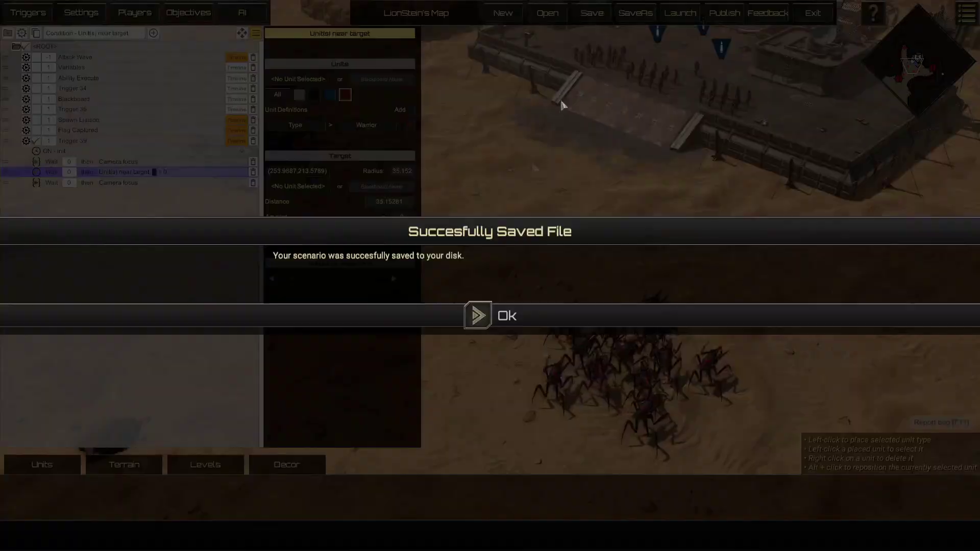
pyautogui.click(472, 314)
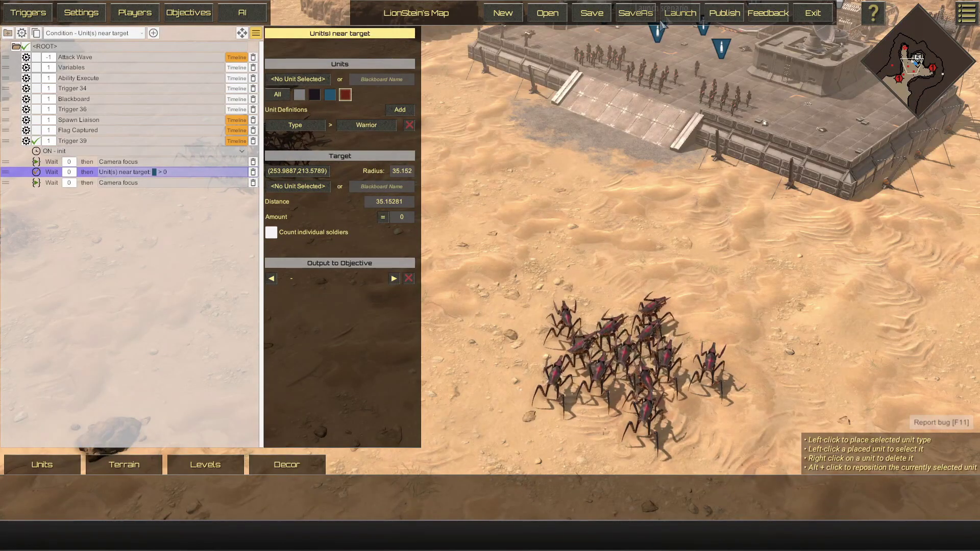
pyautogui.click(680, 13)
pyautogui.click(406, 327)
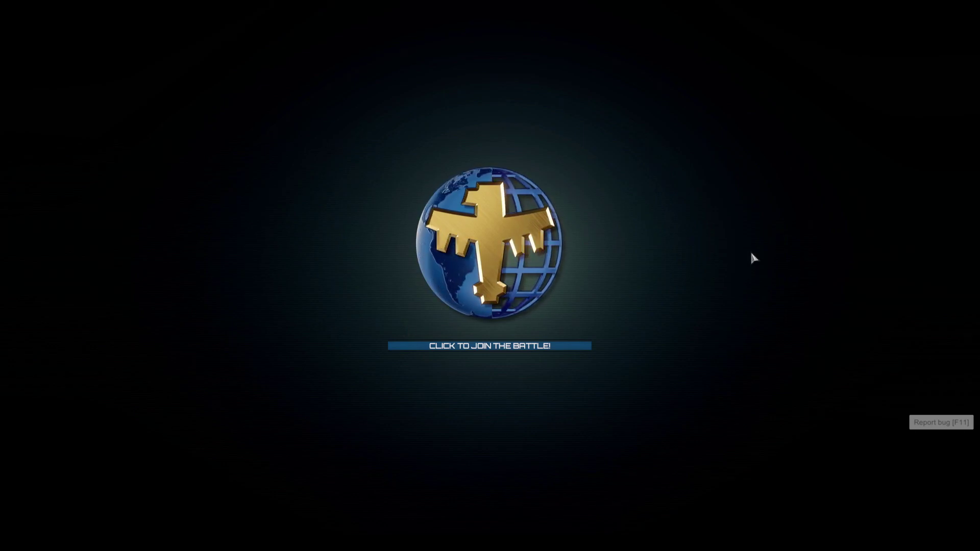
pyautogui.click(909, 41)
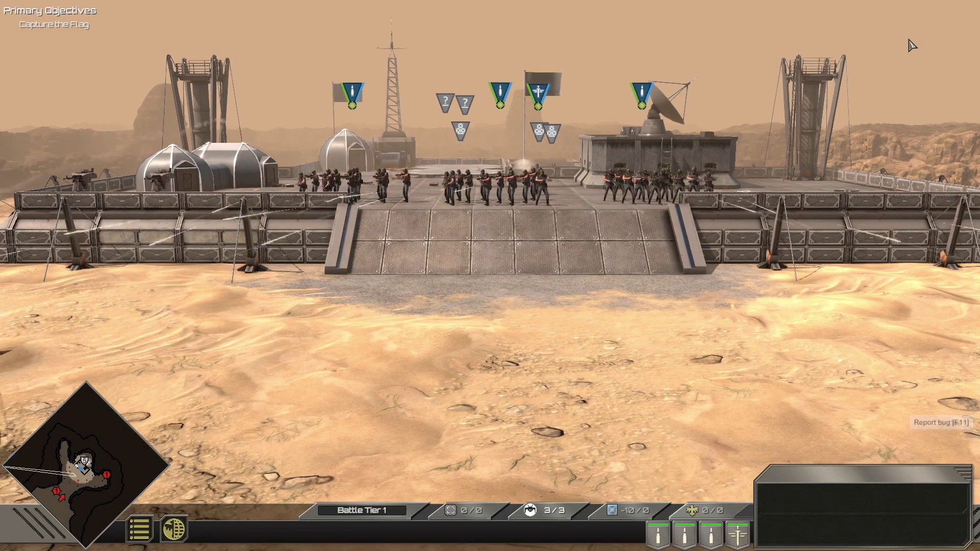